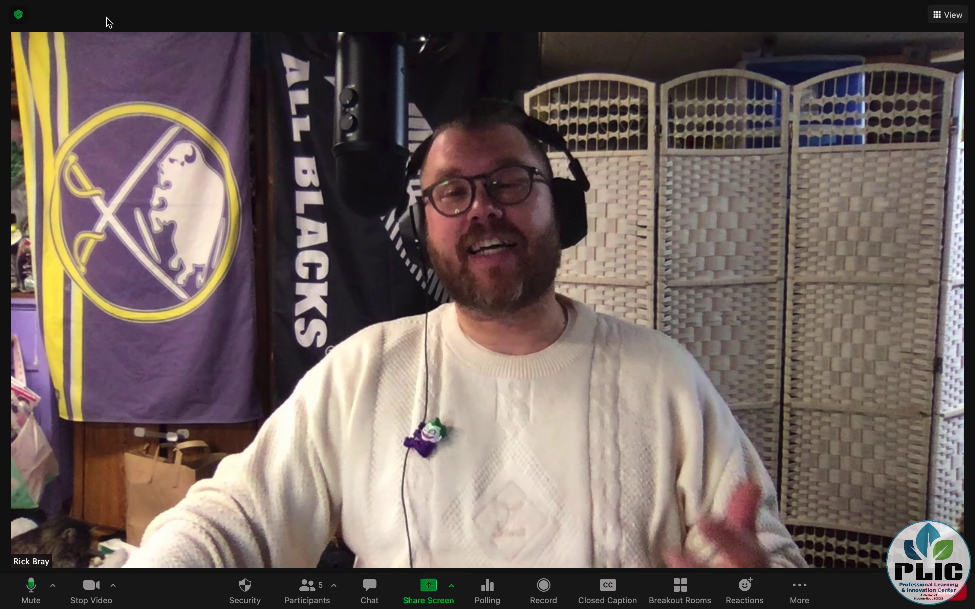
Show participants without video in the meeting layout, then hide them again.
mouse_move(938, 79)
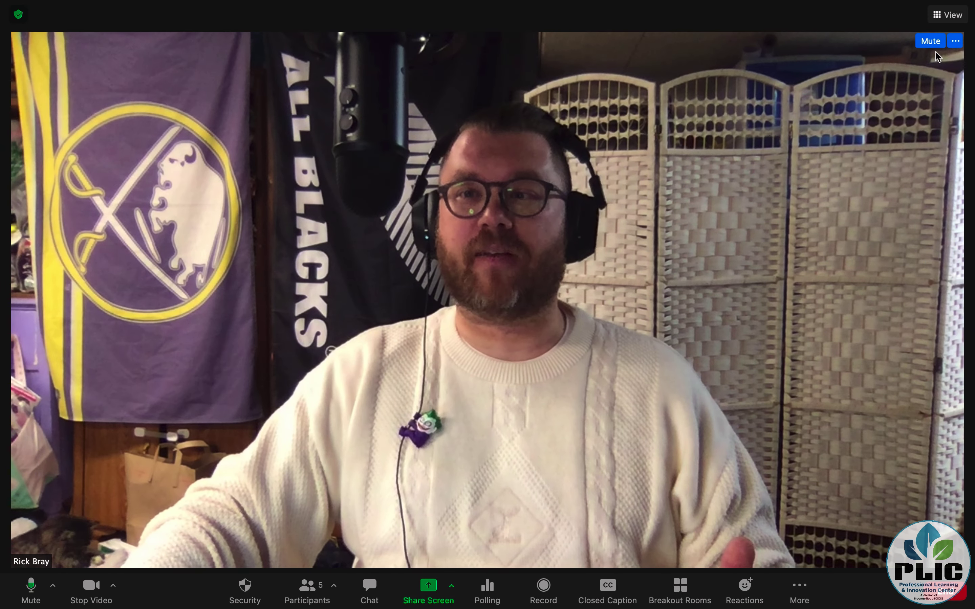
left_click(947, 15)
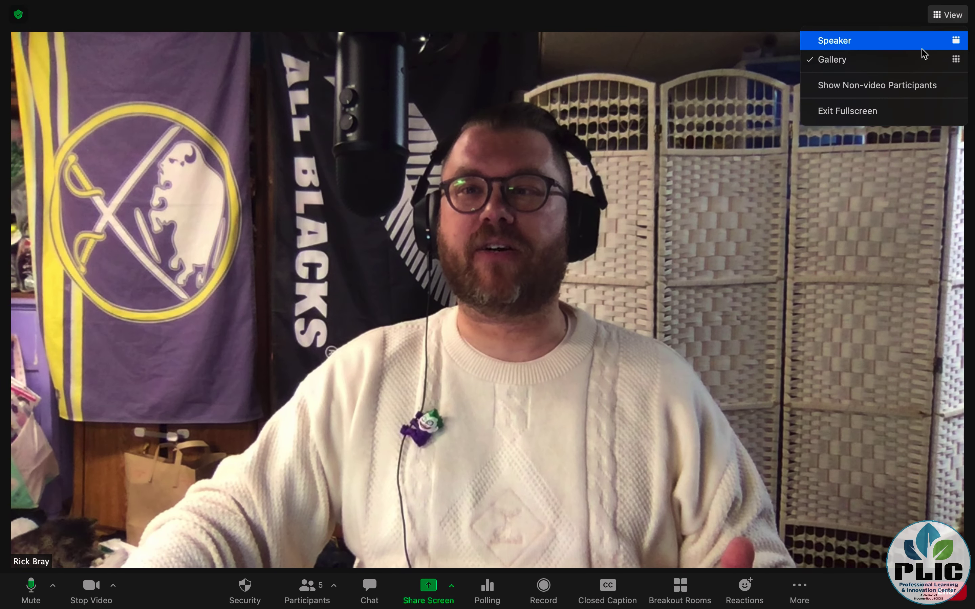
left_click(924, 84)
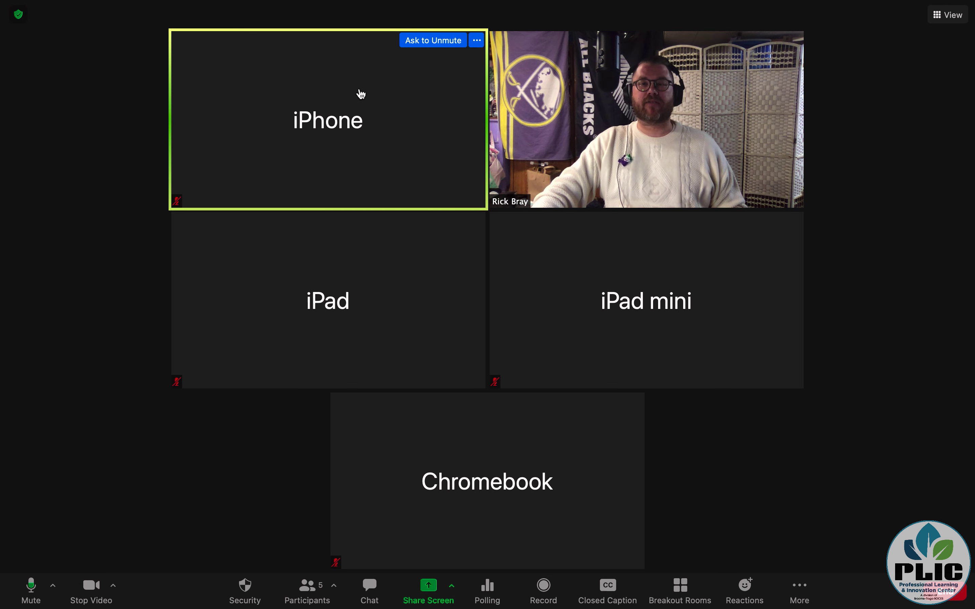
right_click(358, 91)
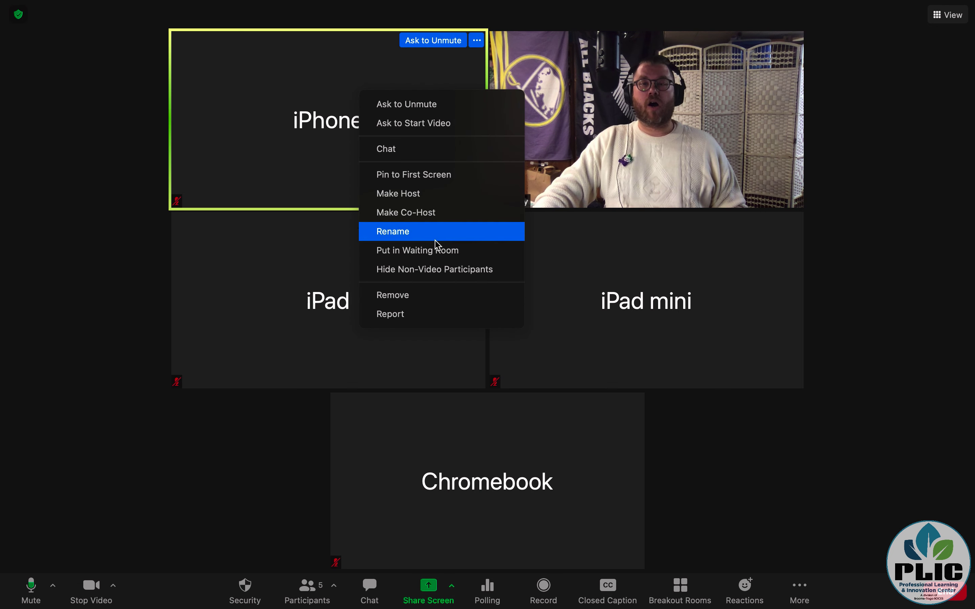
left_click(435, 266)
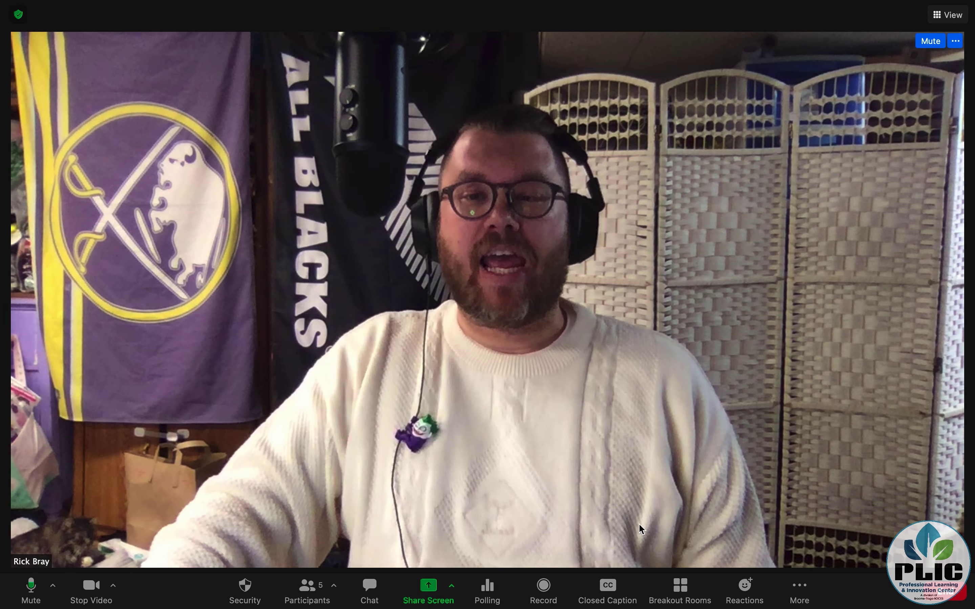
Recreate four breakout rooms, Room 1–4, with 'Let participants choose room'.
left_click(668, 589)
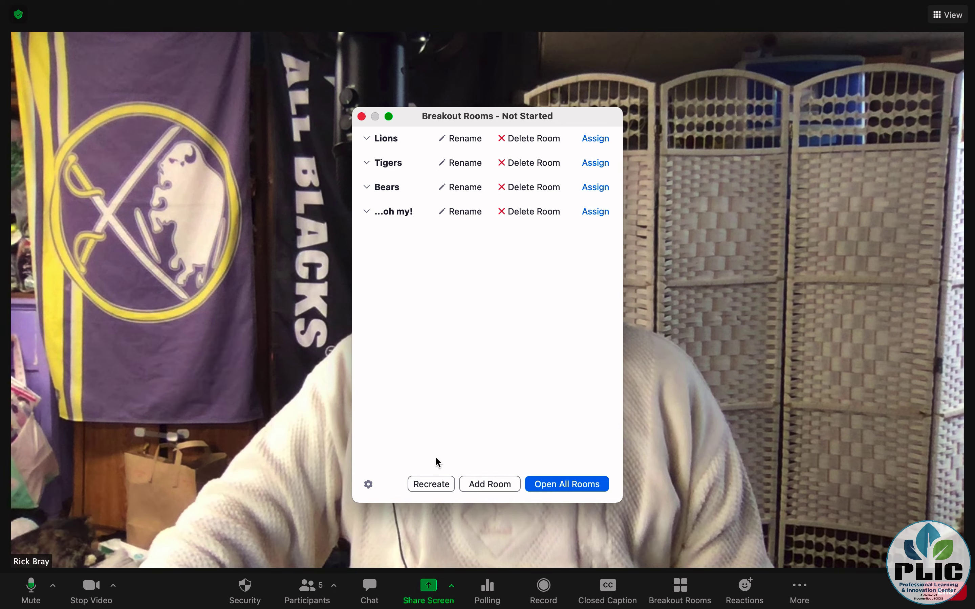
left_click(431, 484)
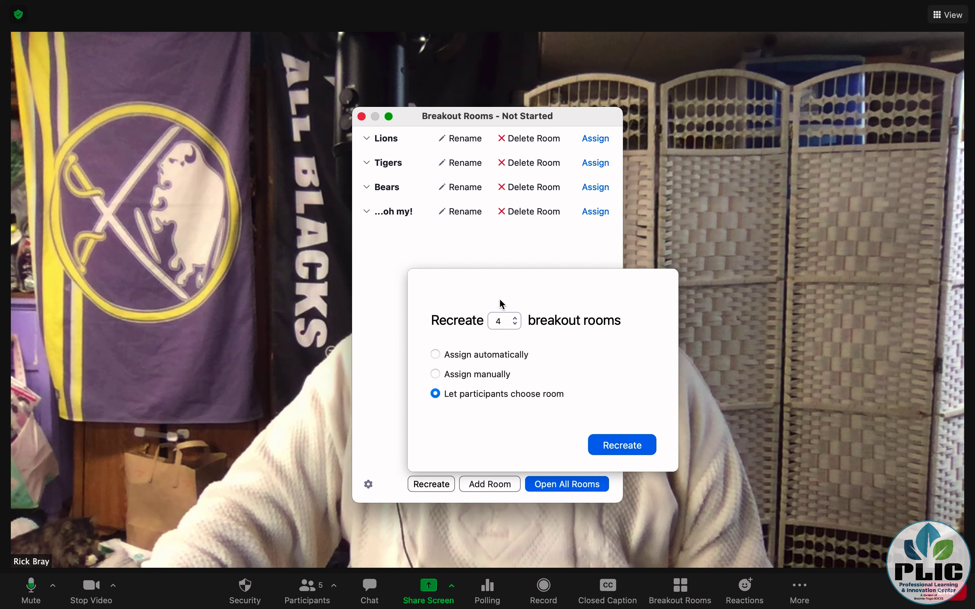
left_click(420, 117)
left_click_drag(420, 117, 718, 117)
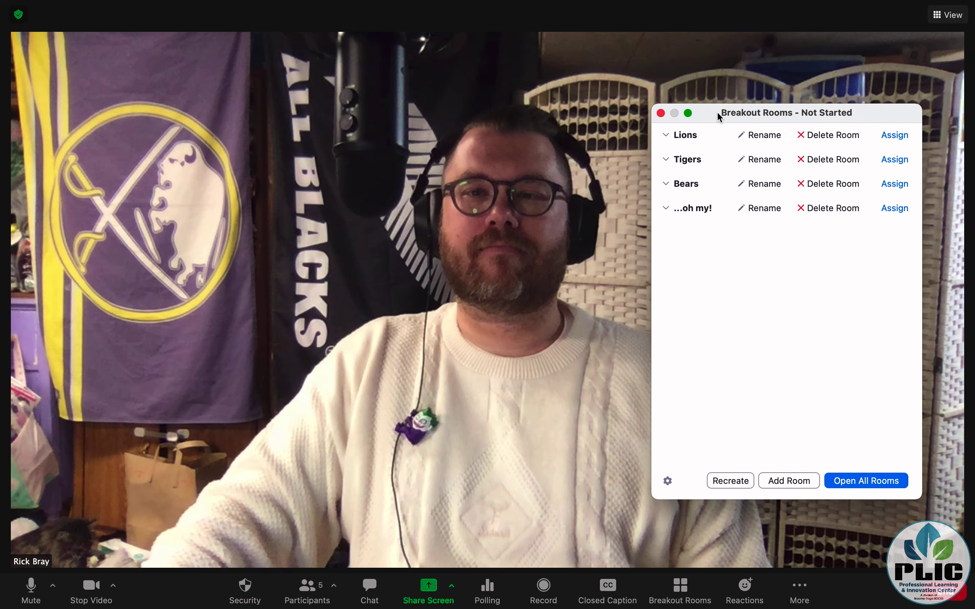
left_click(727, 482)
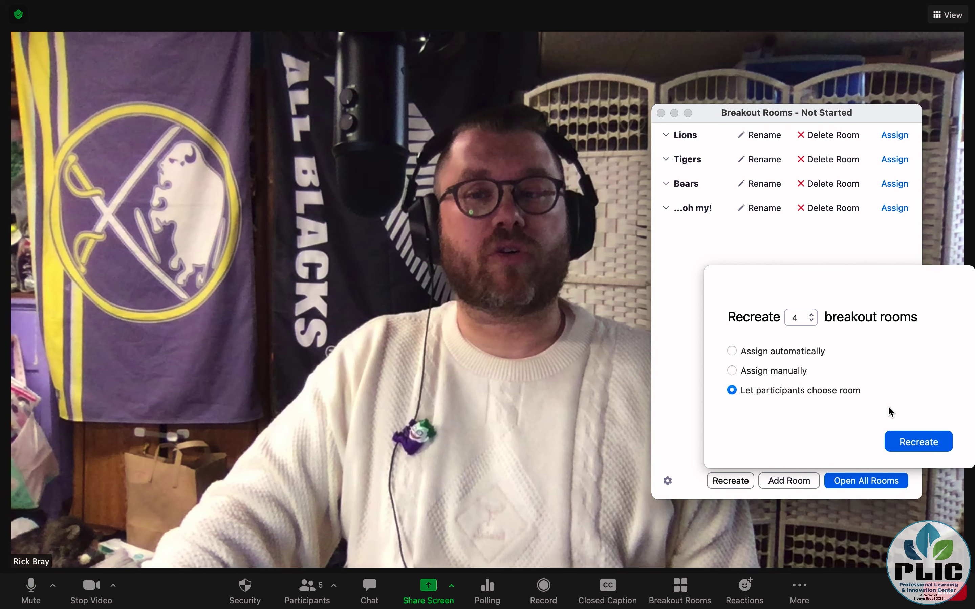
left_click(916, 451)
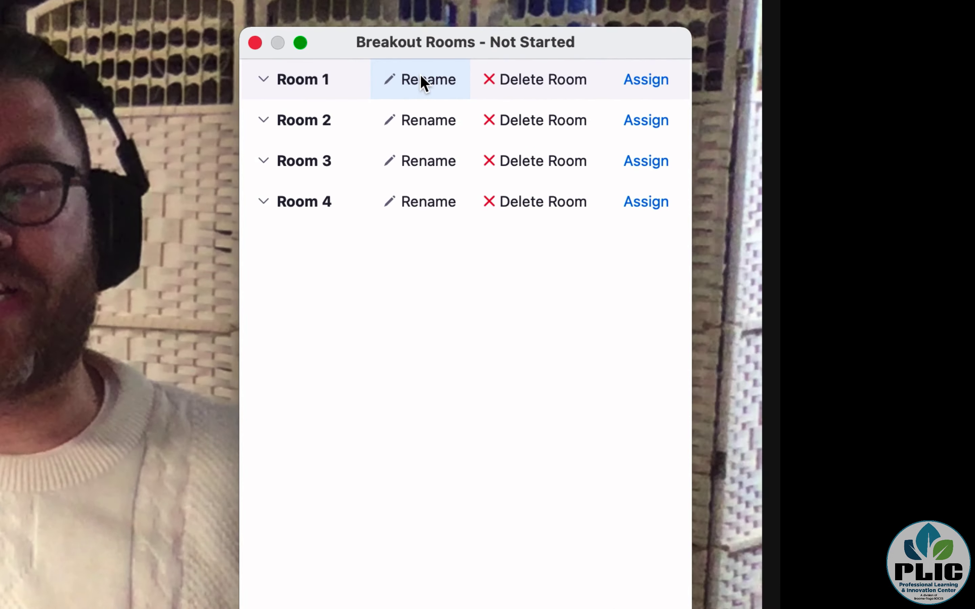
Rename Room 1 to Lions and Room 2 to Tigers.
left_click(420, 75)
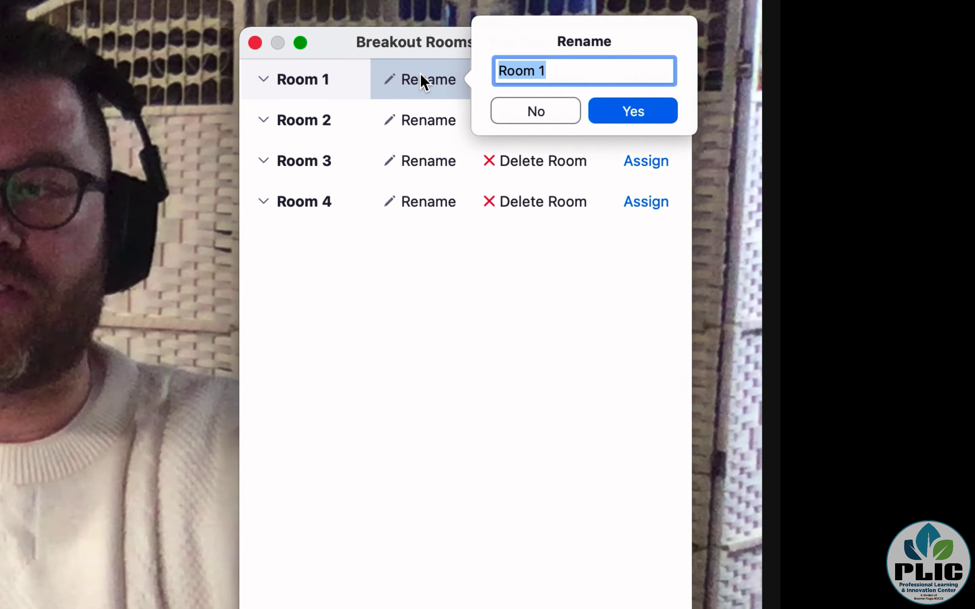
type("Lions")
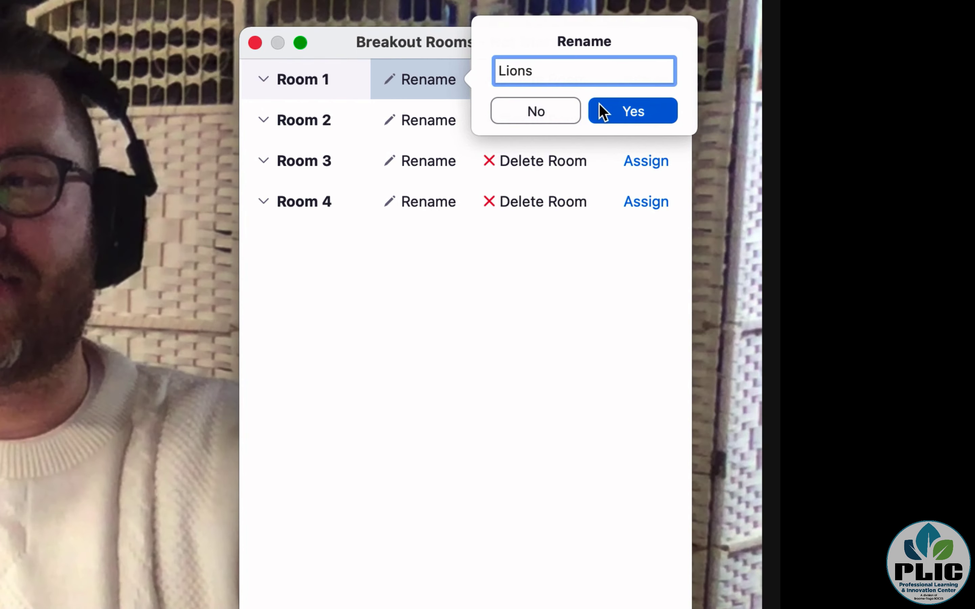
left_click(600, 110)
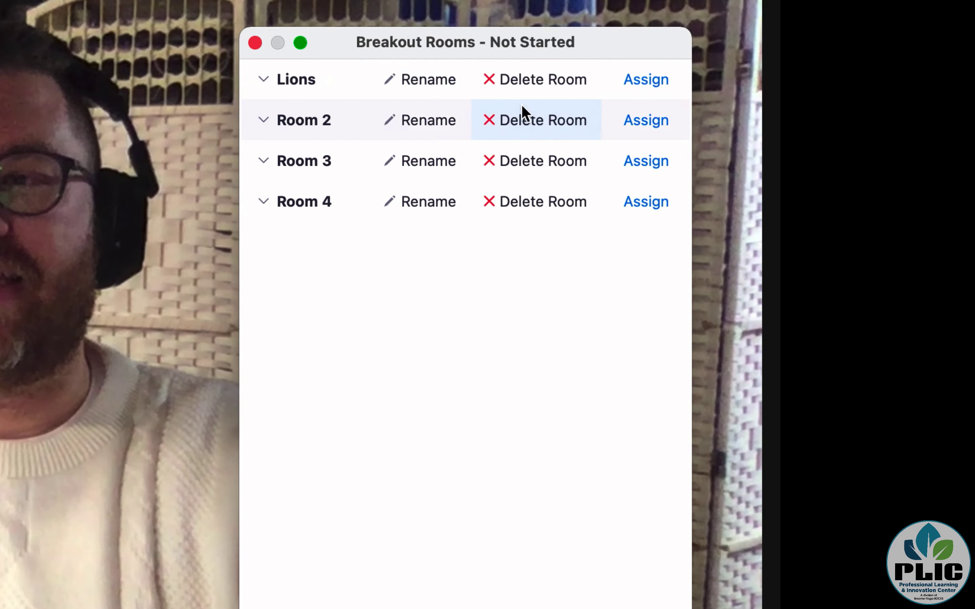
left_click(448, 121)
type("Tigers")
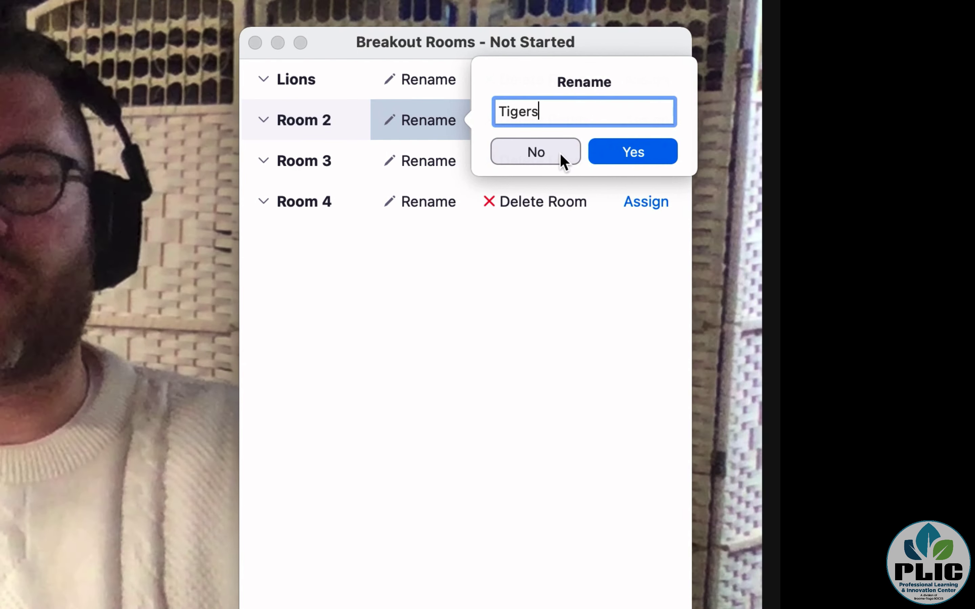
left_click(604, 159)
Rename Room 3 to Bears and Room 4 to '.≥.oh my!'.
left_click(430, 169)
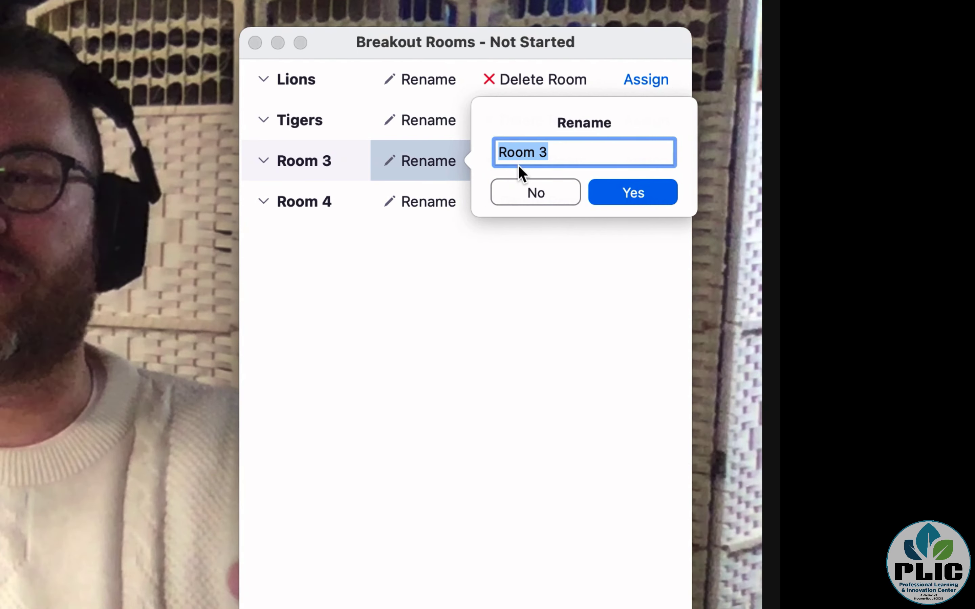
type("Bears")
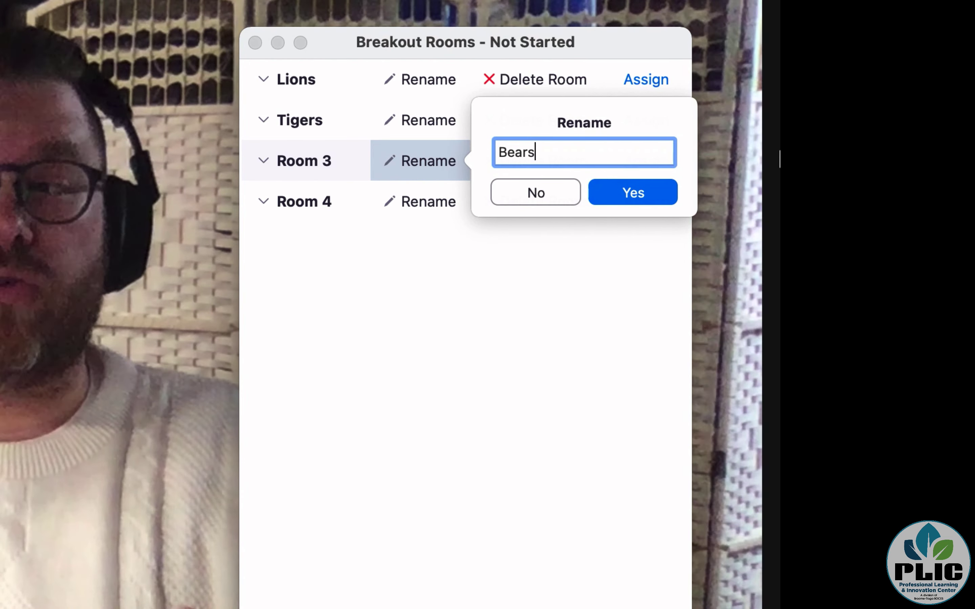
left_click(663, 191)
left_click(424, 201)
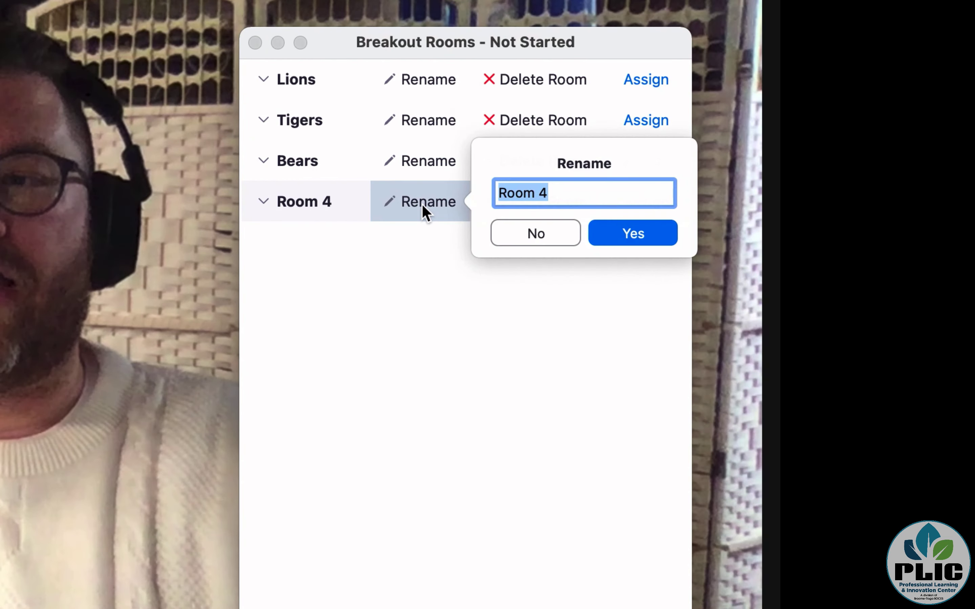
type(".≥.oh my!")
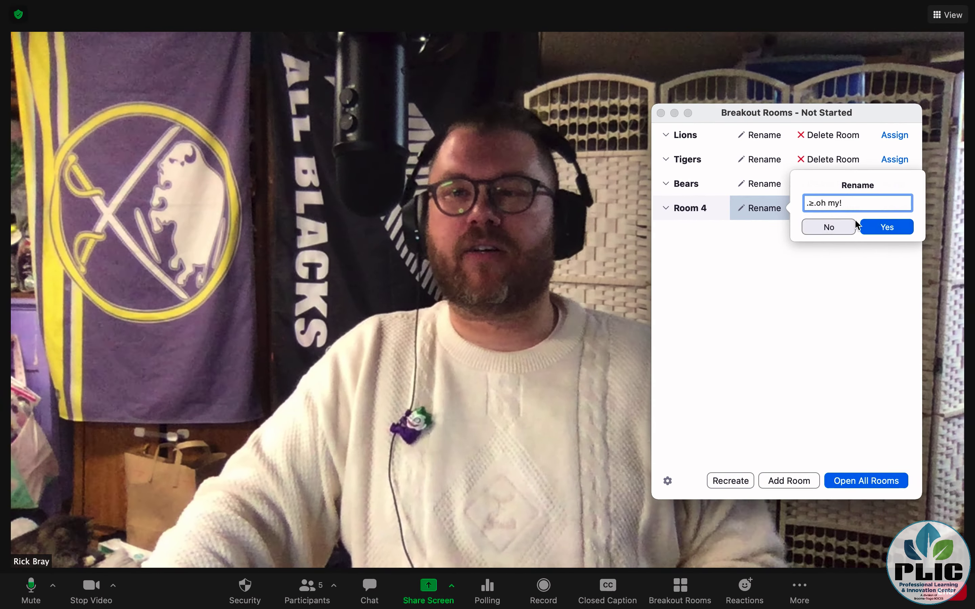
left_click(633, 232)
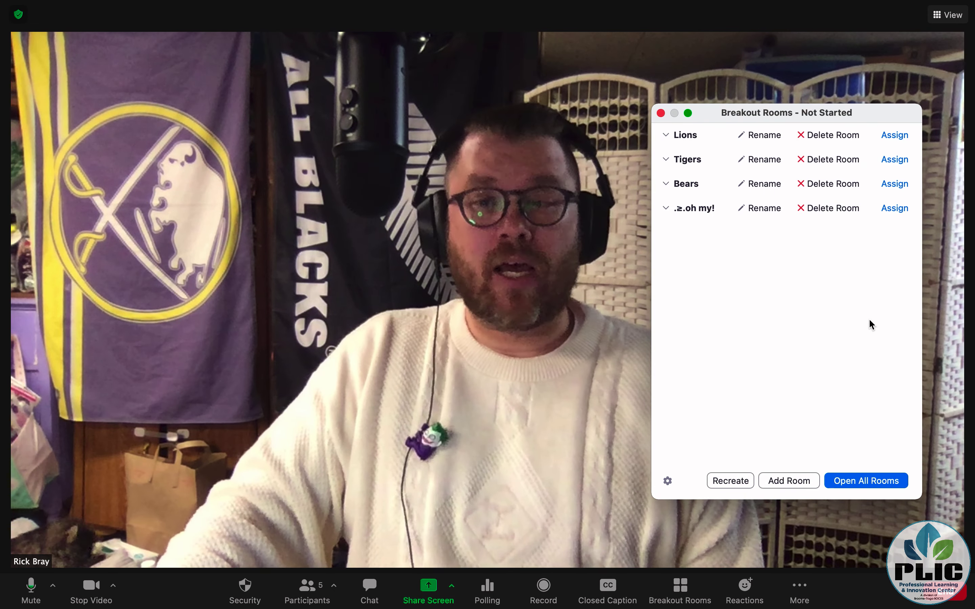
Open all four breakout rooms (Lions, Tigers, Bears, .≥.oh my!) to participants.
left_click(870, 479)
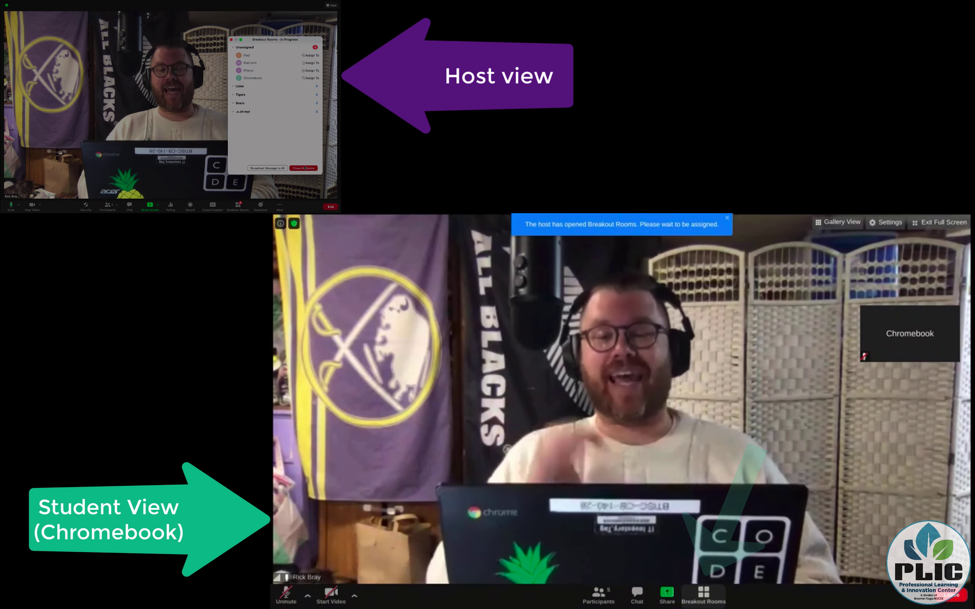
Join the Lions breakout room from the Chromebook and confirm.
left_click(705, 592)
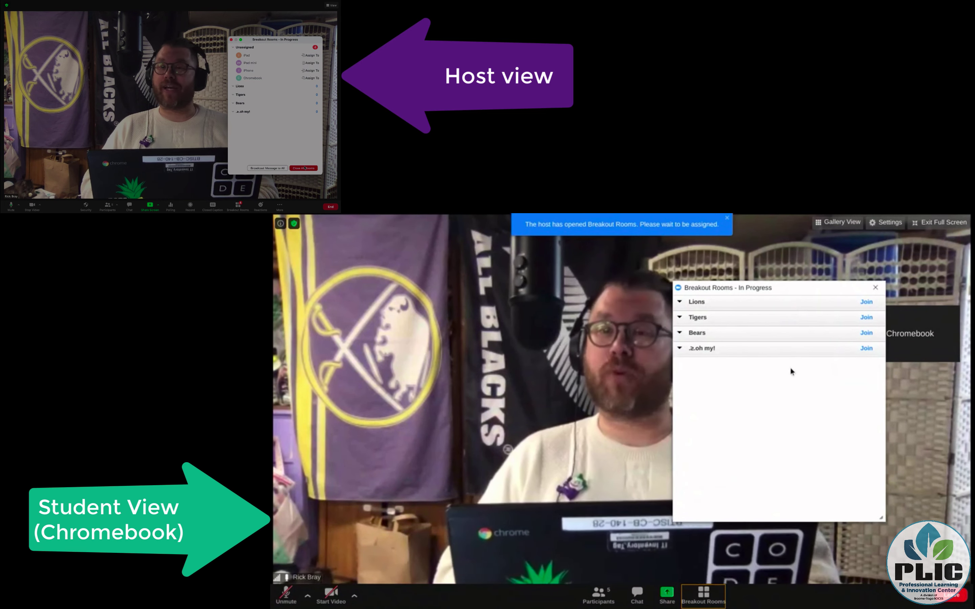
left_click(867, 303)
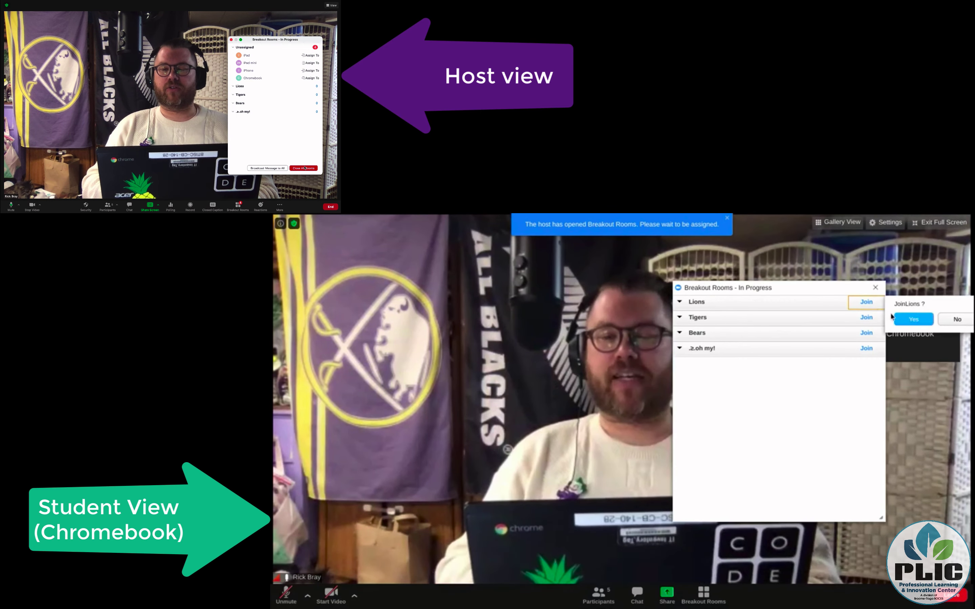
left_click(916, 319)
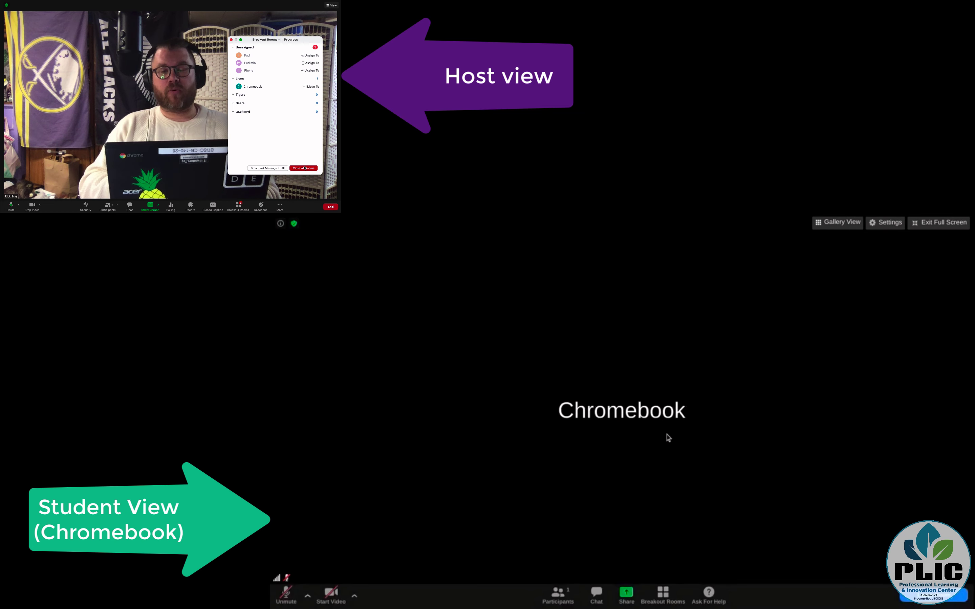
Switch the Chromebook from Lions to the Bears breakout room and confirm.
left_click(674, 590)
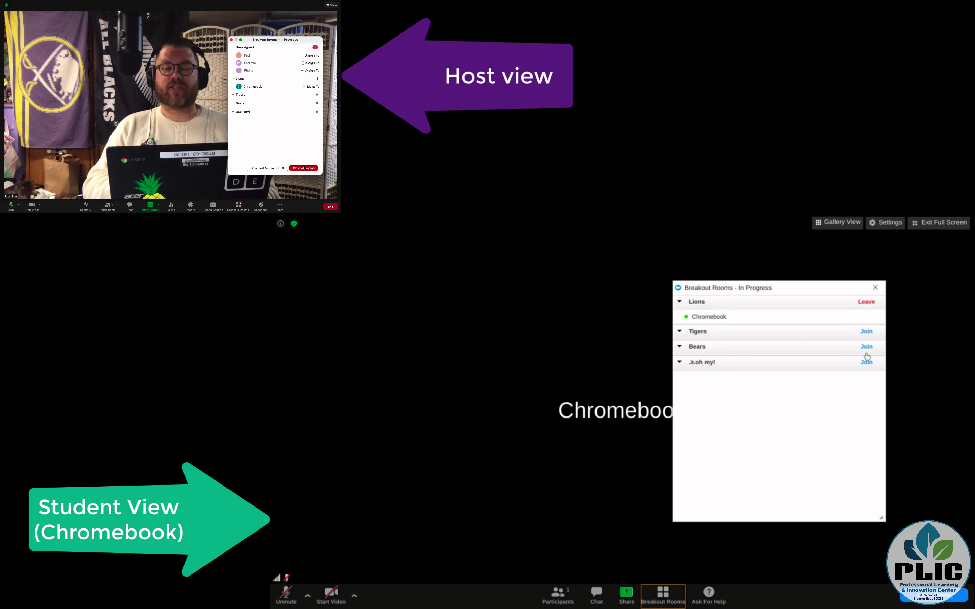
left_click(867, 356)
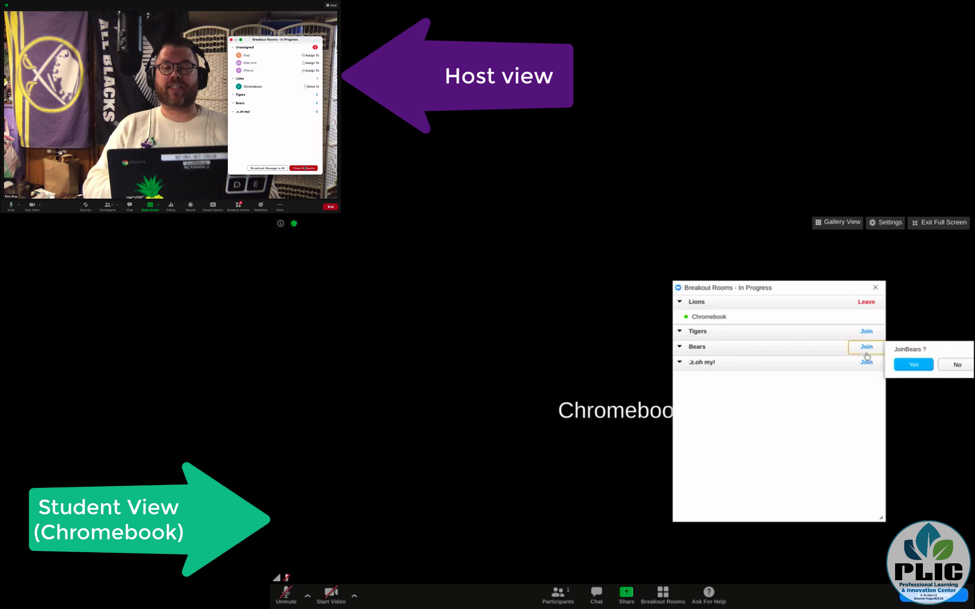
left_click(914, 365)
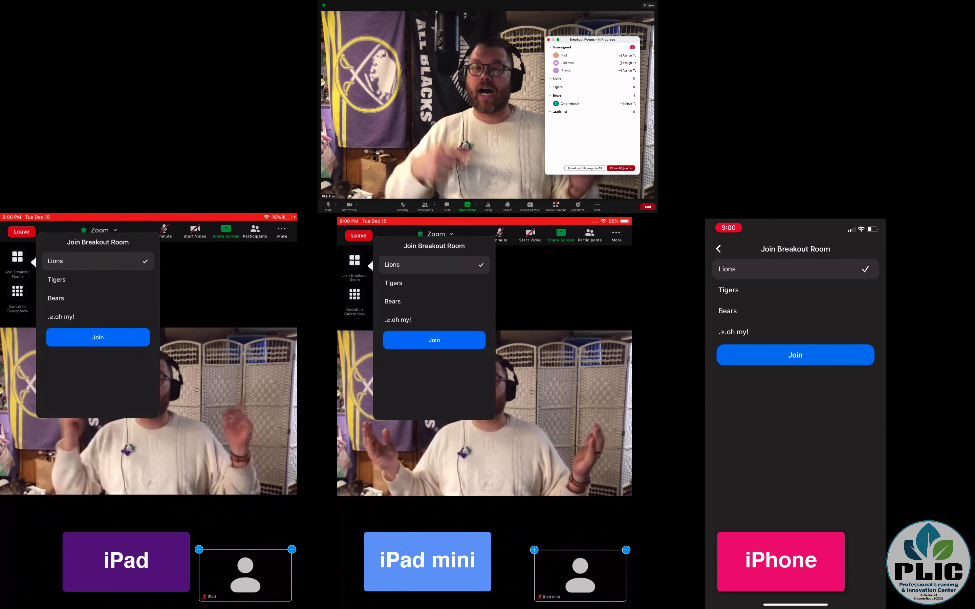
Join Tigers on the iPad, .≥.oh my! on the iPad mini, and Bears on the iPhone.
left_click(97, 280)
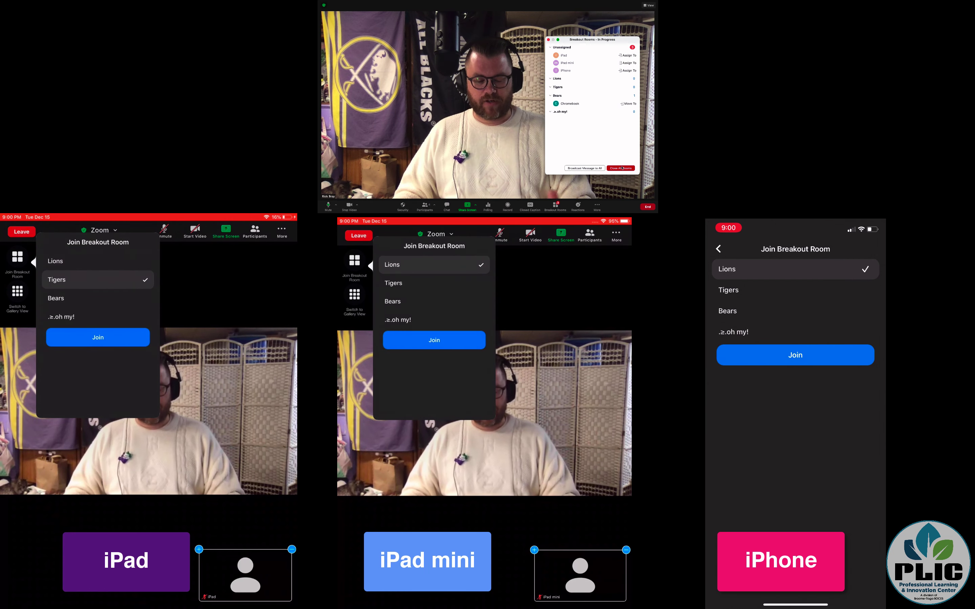
left_click(97, 337)
left_click(403, 319)
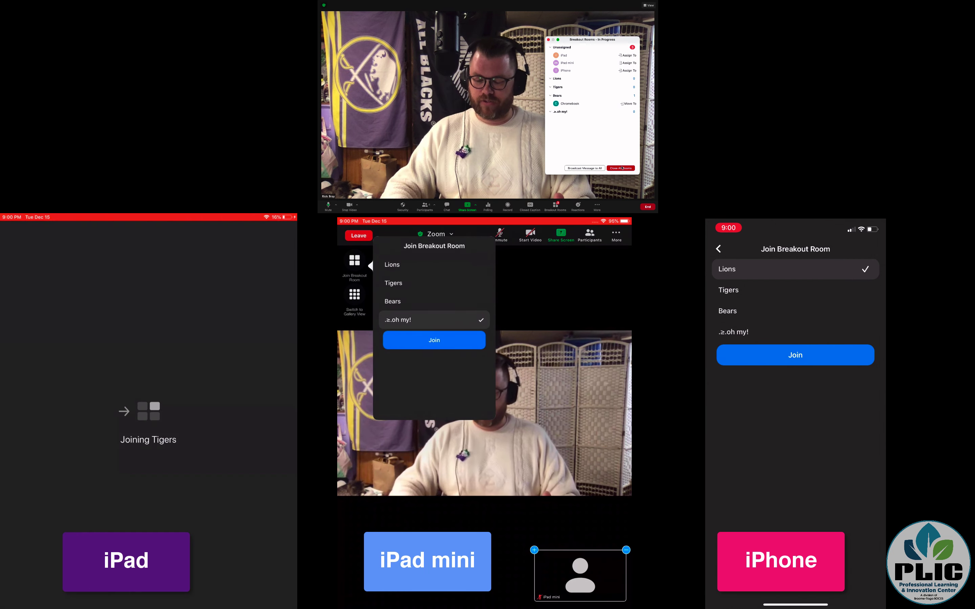
left_click(434, 340)
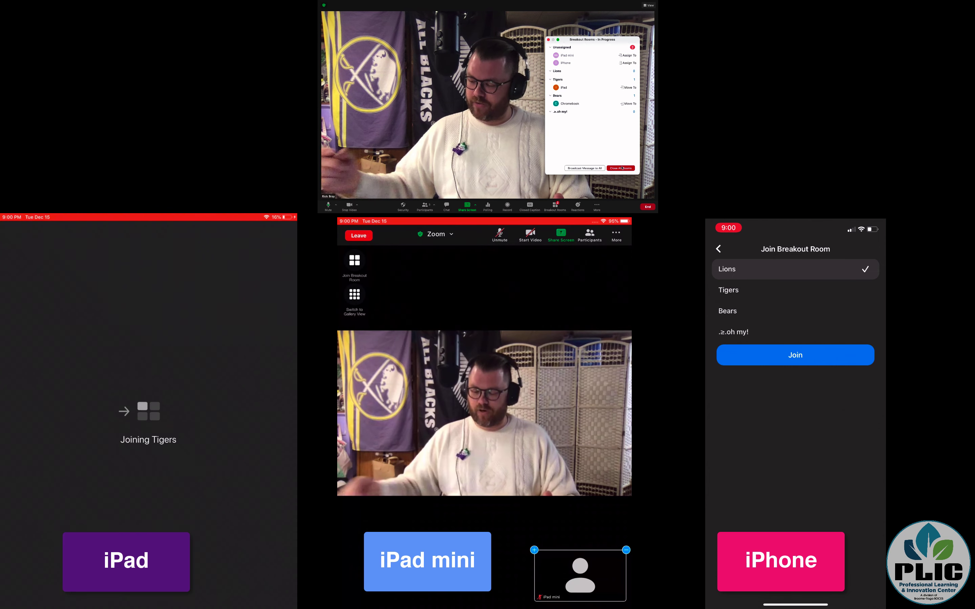
left_click(728, 310)
left_click(718, 249)
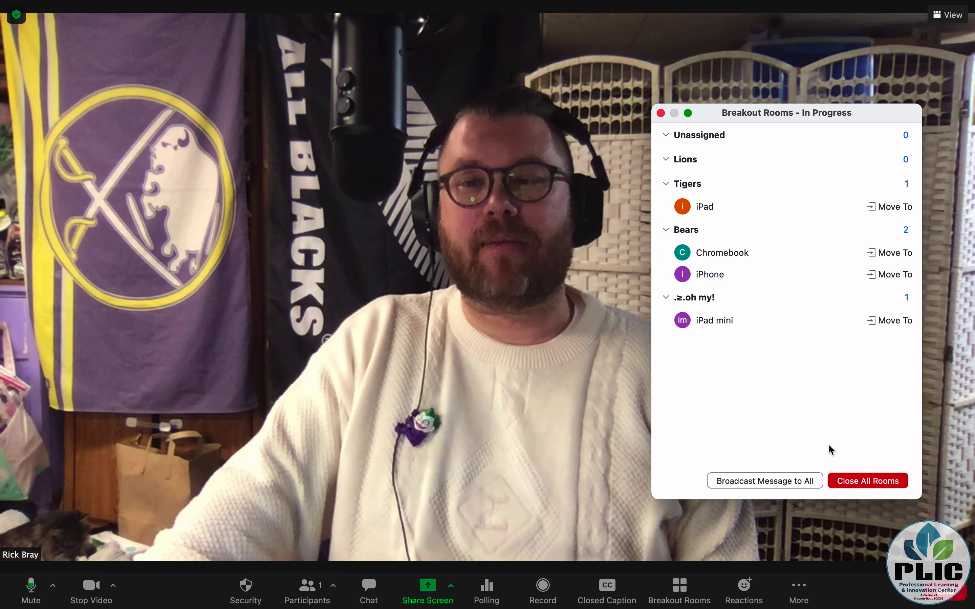
Close all breakout rooms and dismiss the Breakout Rooms window.
left_click(843, 480)
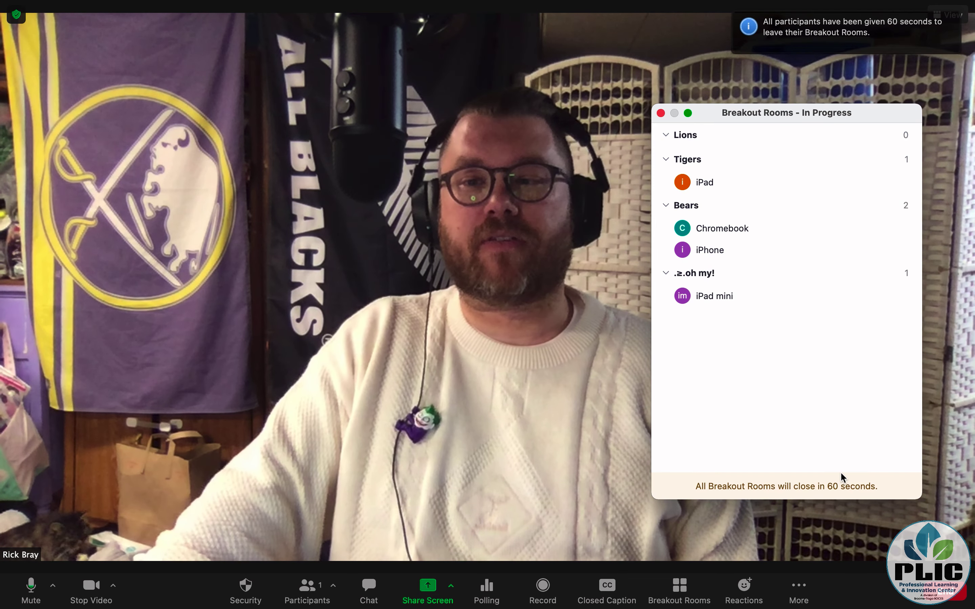
left_click(661, 114)
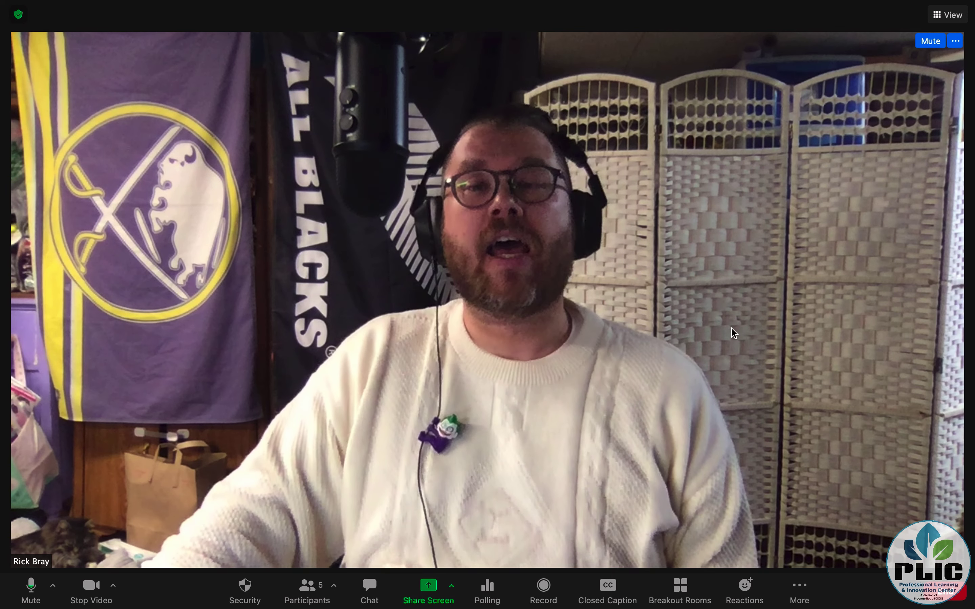
Recreate the breakout rooms as three rooms, Room 1–3, with 'Let participants choose room'.
left_click(678, 591)
left_click(421, 485)
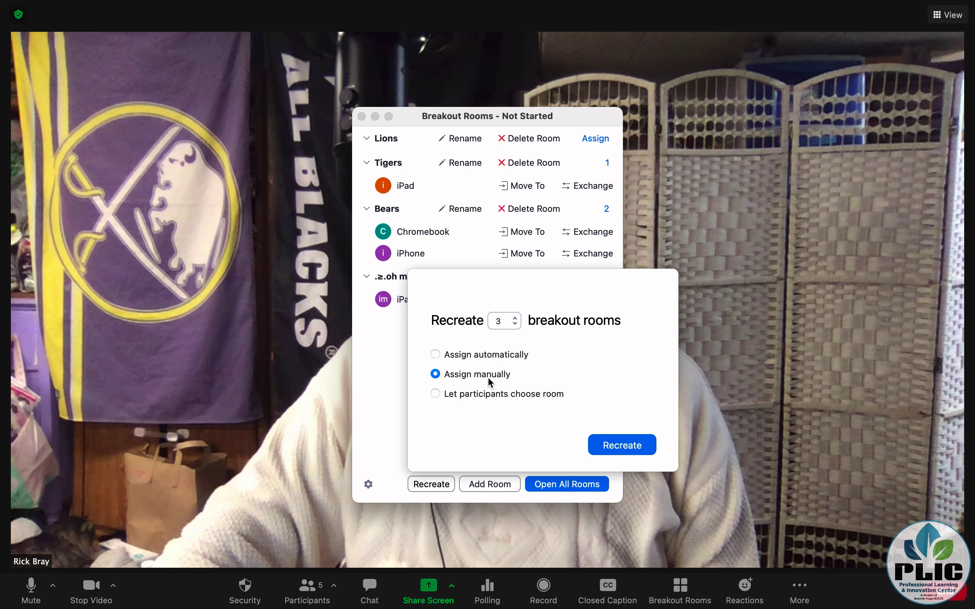
left_click_drag(445, 133, 723, 124)
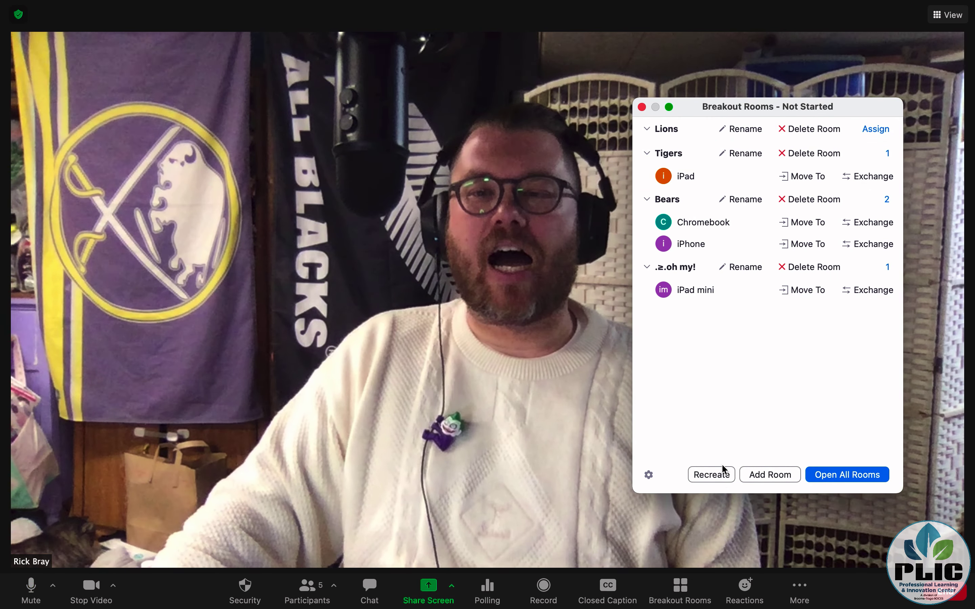
left_click(721, 478)
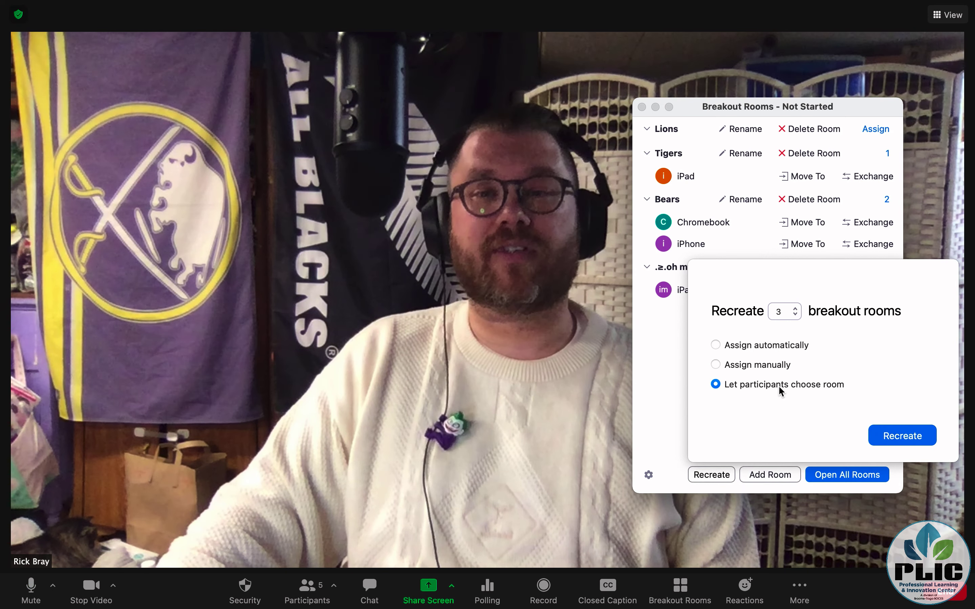
left_click(874, 443)
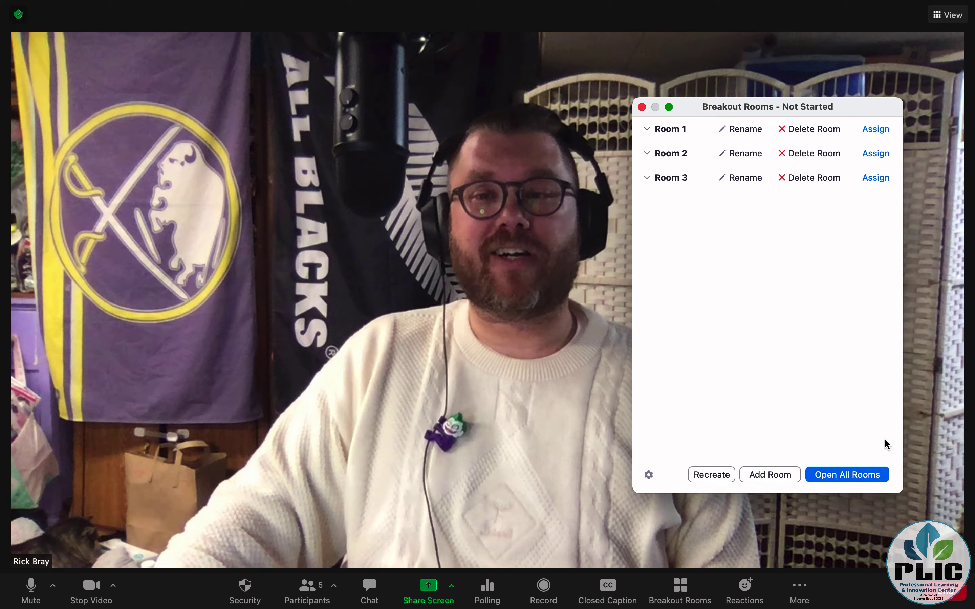